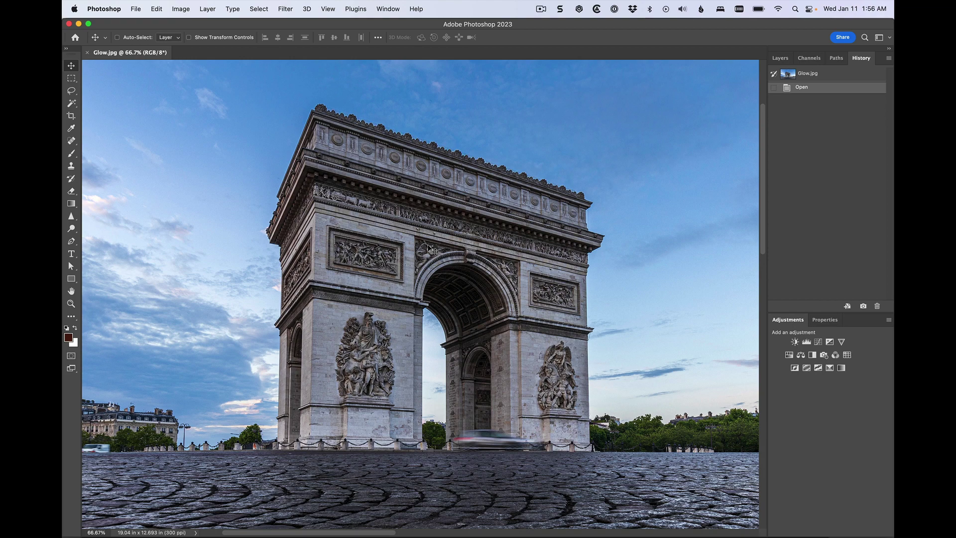
Examine the edges where the arch meets the sky at 400% magnification, up to the roof's left corner.
key(super+plus)
key(super+plus)
key(super+plus)
key(super+plus)
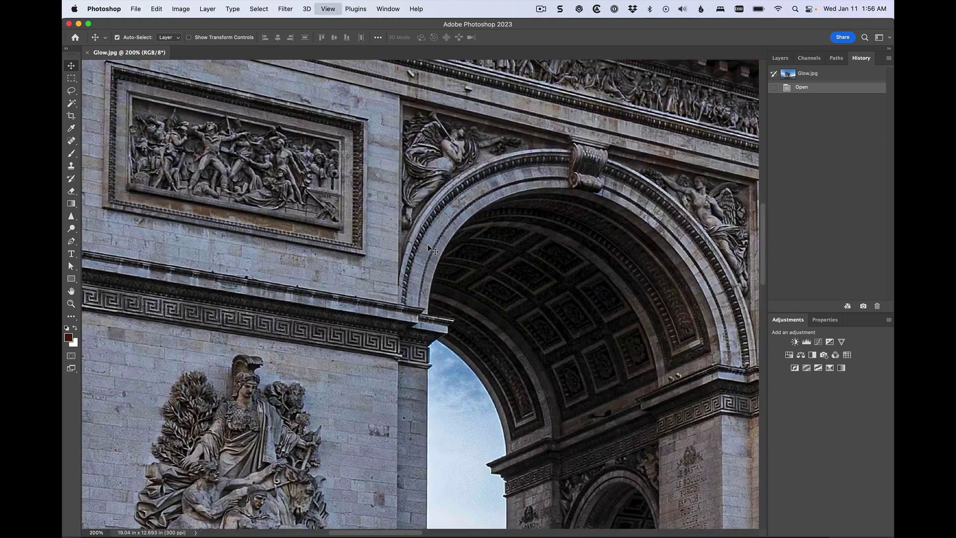
drag(294, 196, 567, 433)
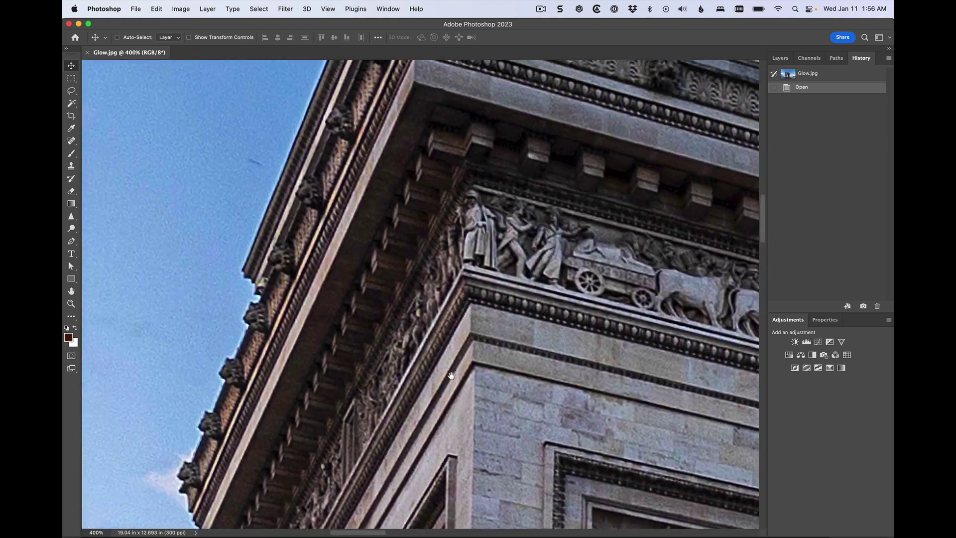
drag(452, 375, 569, 236)
mouse_move(533, 434)
mouse_down()
mouse_move(532, 255)
mouse_move(489, 513)
mouse_up()
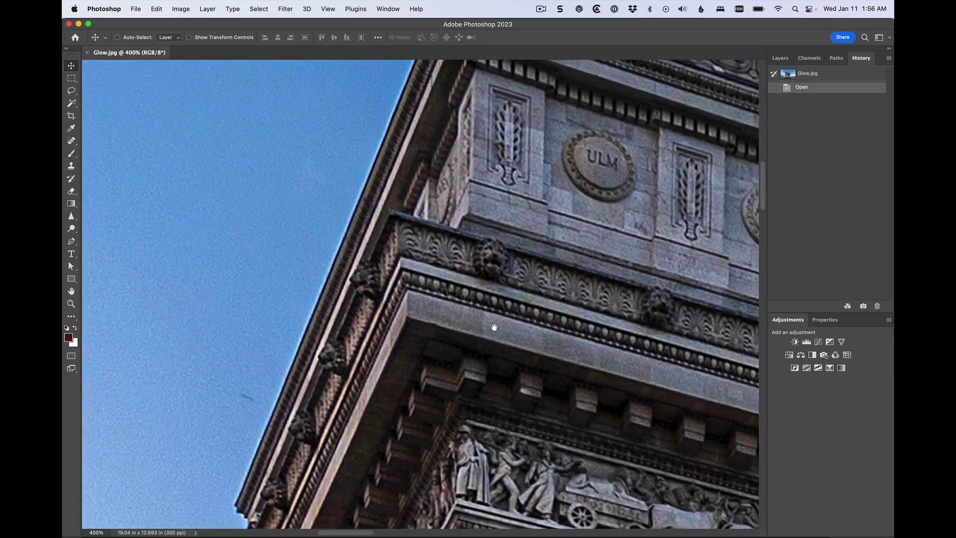
mouse_move(493, 327)
mouse_down()
mouse_move(416, 507)
mouse_move(416, 493)
mouse_up()
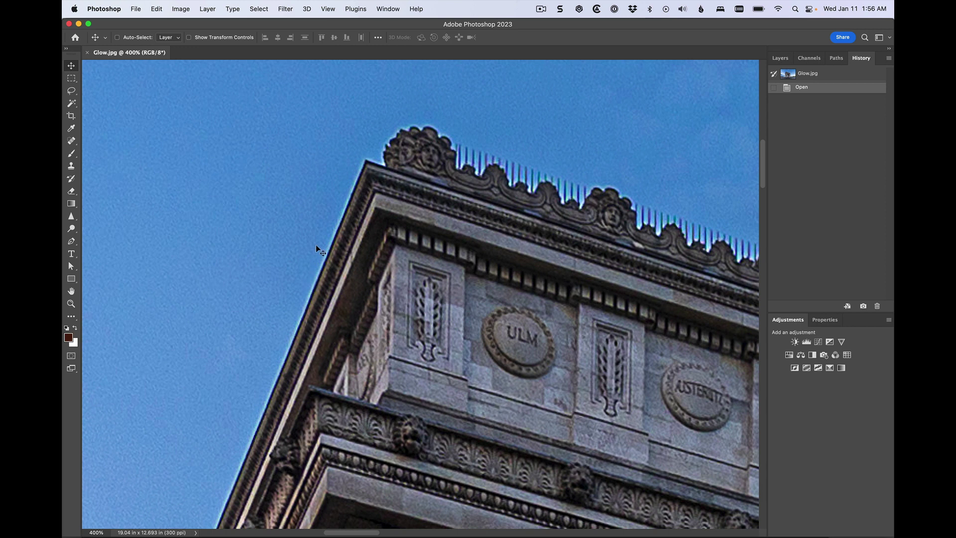
Set up the Clone Stamp tool with the Darken blending mode and a soft brush of size 40.
click(71, 154)
click(72, 168)
click(72, 168)
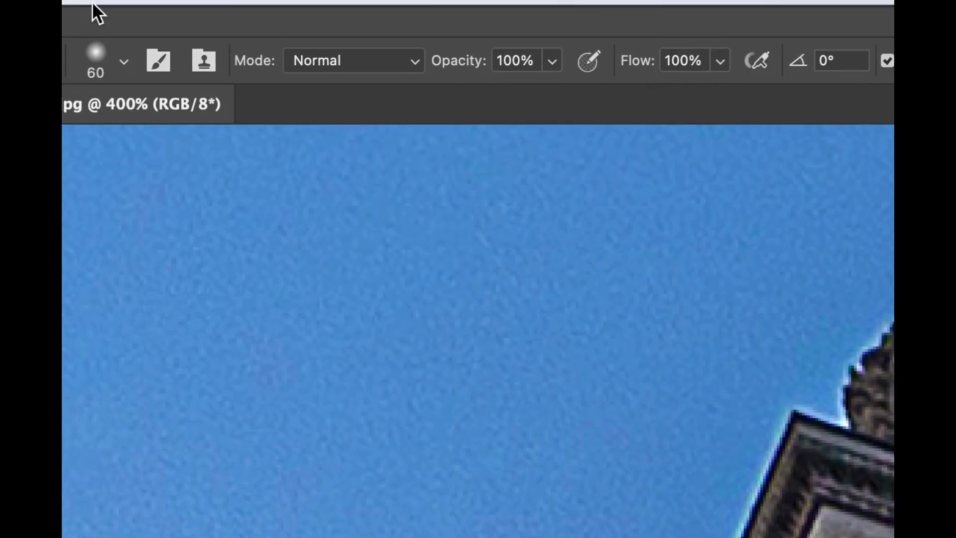
click(412, 60)
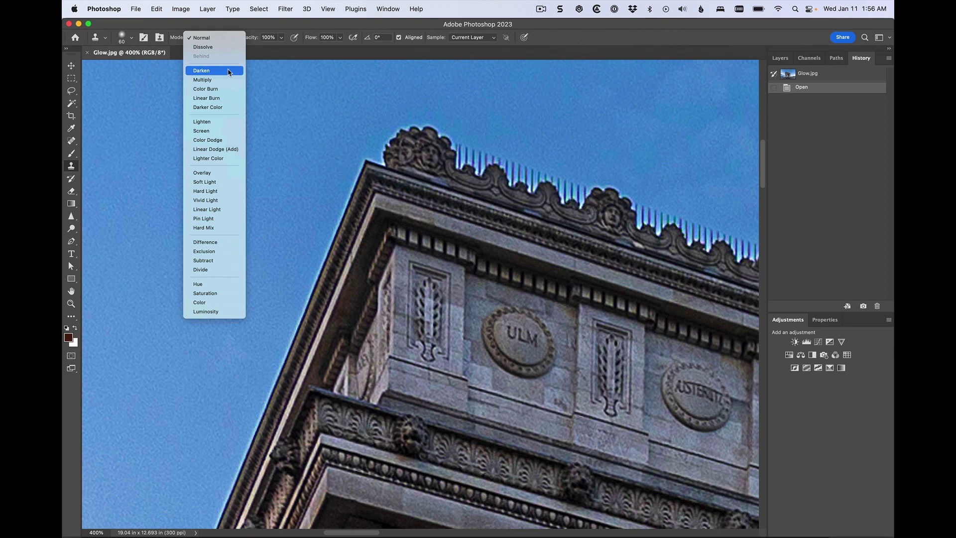
click(228, 72)
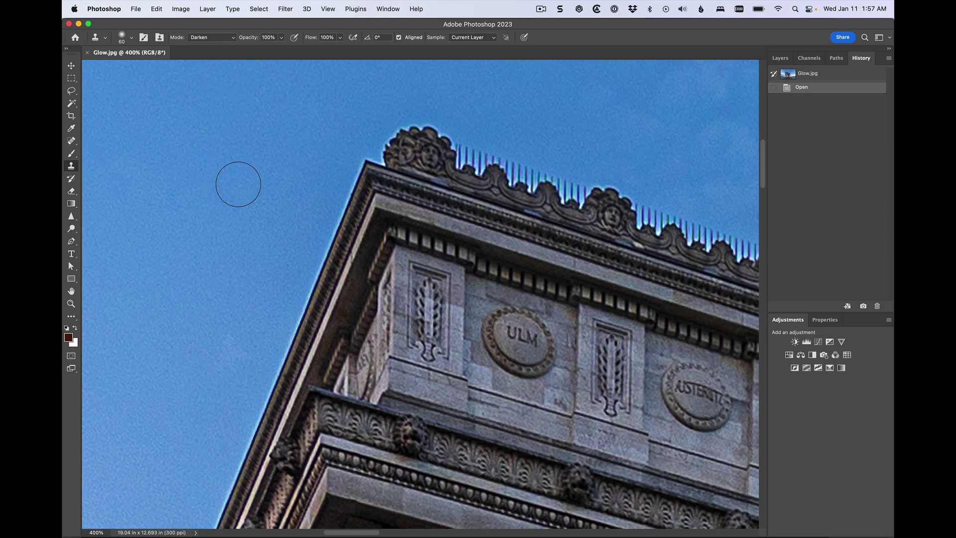
key(bracketleft)
key(bracketleft)
click(131, 37)
click(132, 154)
click(259, 25)
Clone sampled sky over the light halo along the upper left edge of the arch, resampling nearby sky as needed.
alt+click(273, 282)
mouse_move(303, 287)
mouse_down()
mouse_move(358, 164)
mouse_move(372, 164)
mouse_move(385, 137)
mouse_move(412, 113)
mouse_up()
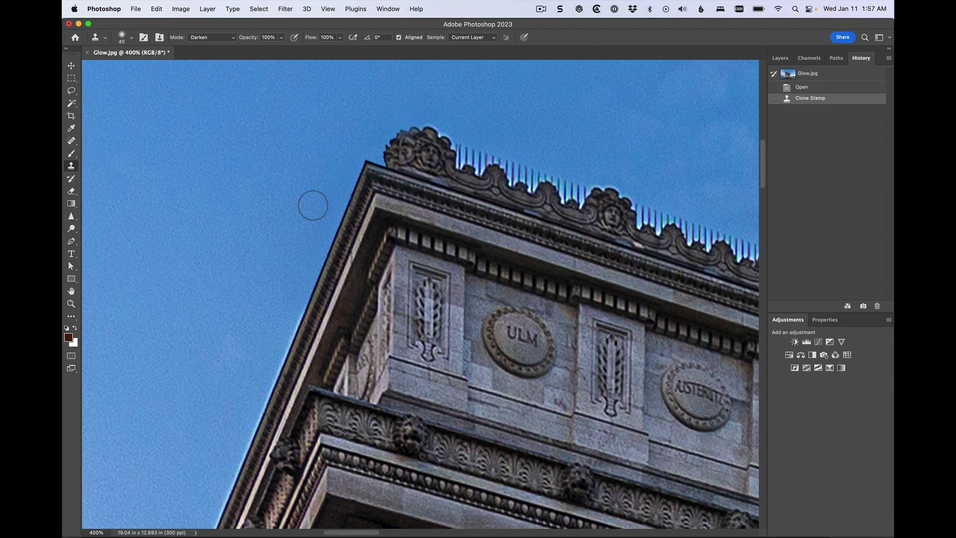
drag(201, 386, 286, 180)
mouse_move(289, 269)
mouse_down()
mouse_move(323, 258)
mouse_move(324, 236)
mouse_move(413, 142)
mouse_move(422, 116)
mouse_up()
drag(324, 149, 256, 310)
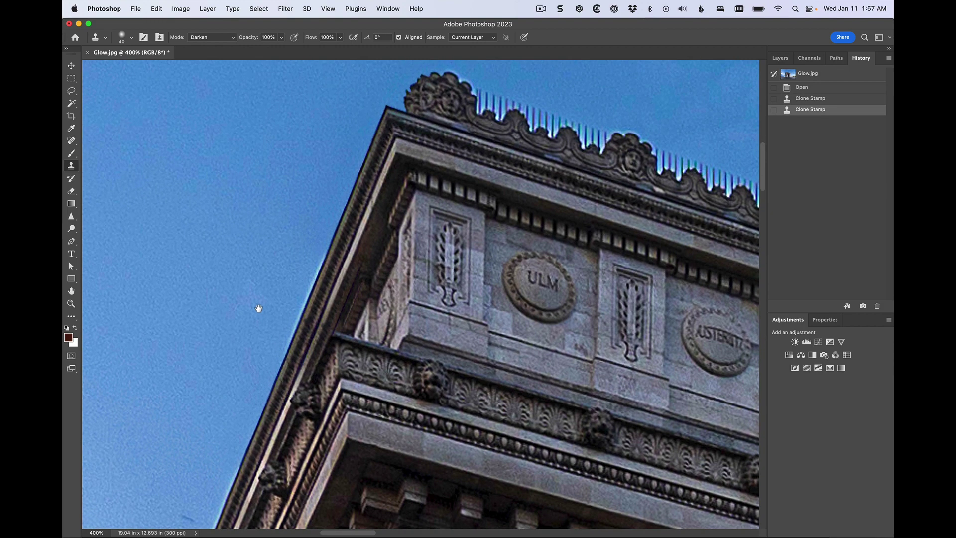
alt+click(261, 342)
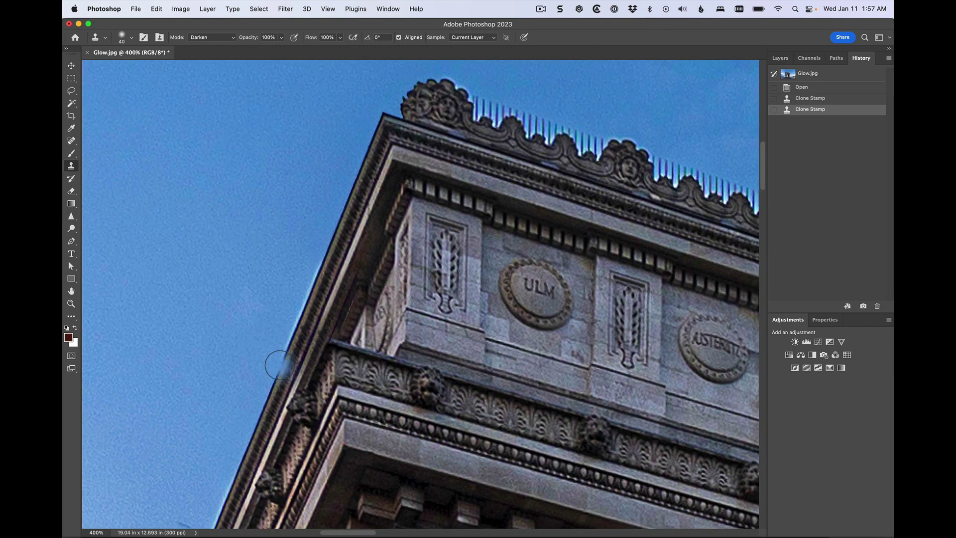
drag(281, 366, 325, 209)
drag(314, 149, 263, 304)
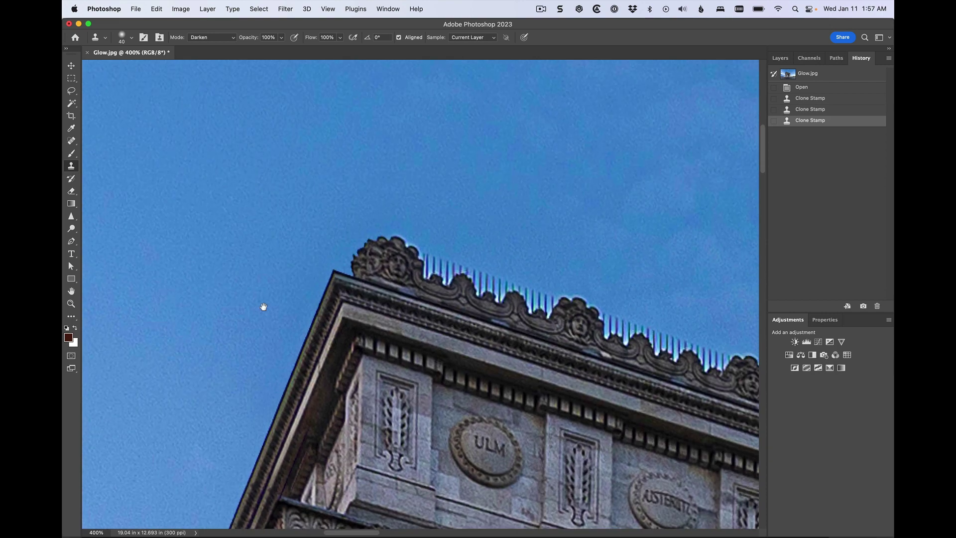
Clone sampled sky over the halo along the first sections of roof ornaments, starting from the arch's left corner.
mouse_move(412, 236)
mouse_down()
mouse_move(424, 236)
mouse_move(426, 269)
mouse_move(536, 299)
mouse_move(481, 346)
mouse_up()
key(super+z)
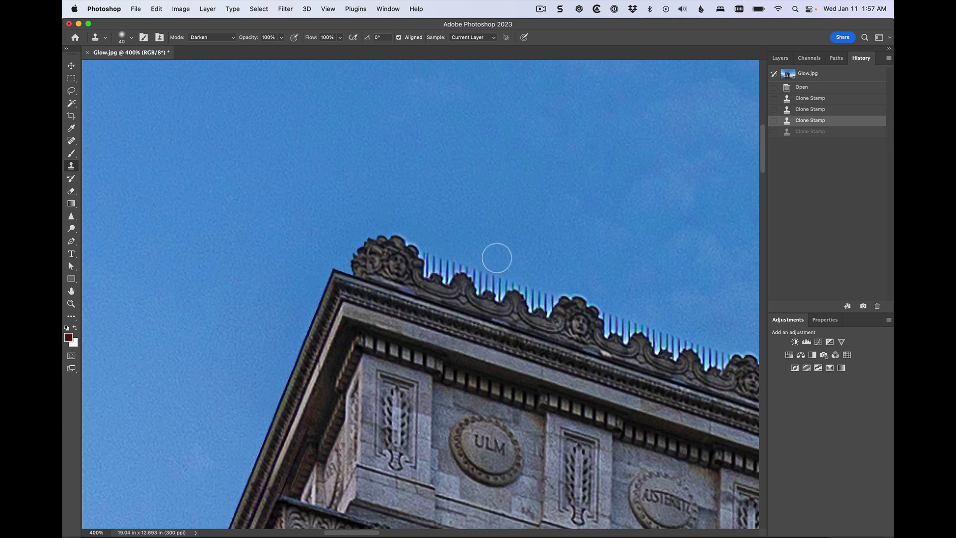
alt+click(429, 223)
mouse_move(405, 238)
mouse_down()
mouse_move(435, 267)
mouse_move(457, 271)
mouse_move(443, 274)
mouse_move(474, 269)
mouse_move(498, 292)
mouse_move(560, 294)
mouse_up()
scroll(565, 245, right, 5)
alt+click(421, 244)
mouse_move(411, 293)
mouse_down()
mouse_move(439, 269)
mouse_move(493, 315)
mouse_move(583, 343)
mouse_move(611, 337)
mouse_up()
Clone sampled sky over the halo farther along the roof ornaments, as far as those above the SIERRA medallion.
drag(615, 280, 470, 197)
alt+click(492, 226)
mouse_move(482, 262)
mouse_down()
mouse_move(509, 295)
mouse_move(536, 277)
mouse_move(547, 300)
mouse_move(595, 313)
mouse_move(604, 326)
mouse_move(632, 312)
mouse_up()
scroll(485, 179, right, 5)
alt+click(463, 210)
mouse_move(479, 268)
mouse_down()
mouse_move(497, 287)
mouse_move(543, 293)
mouse_move(546, 304)
mouse_move(578, 315)
mouse_move(623, 310)
mouse_up()
drag(634, 263, 495, 221)
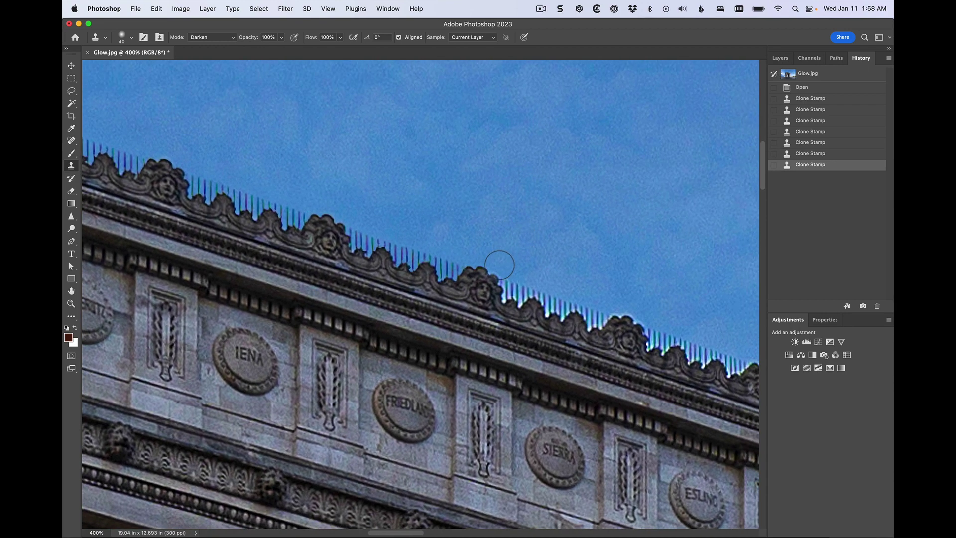
drag(510, 295, 628, 313)
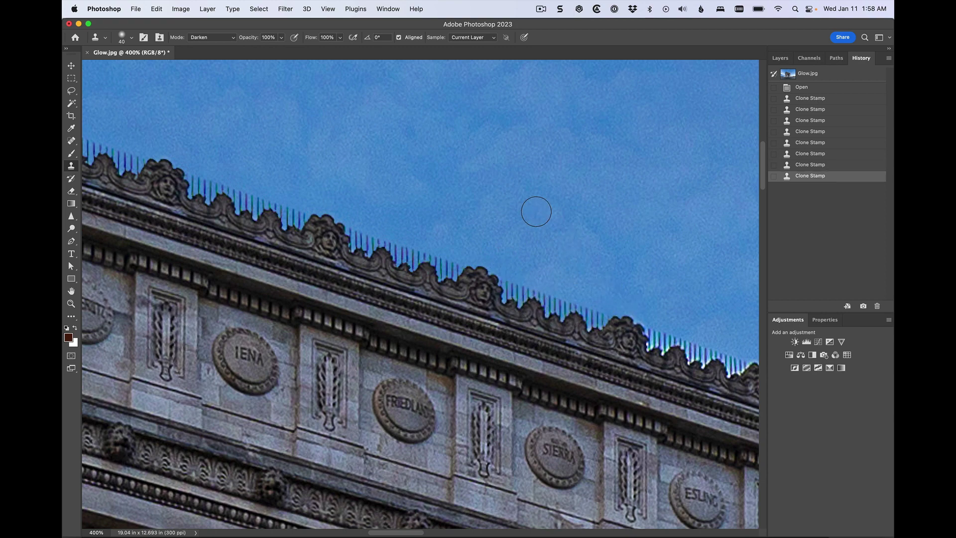
Set the Clone Stamp's blending mode to Normal for retouching the cornice on the arch's right side.
drag(556, 236, 299, 186)
drag(697, 269, 356, 162)
drag(687, 448, 468, 203)
right_click(484, 204)
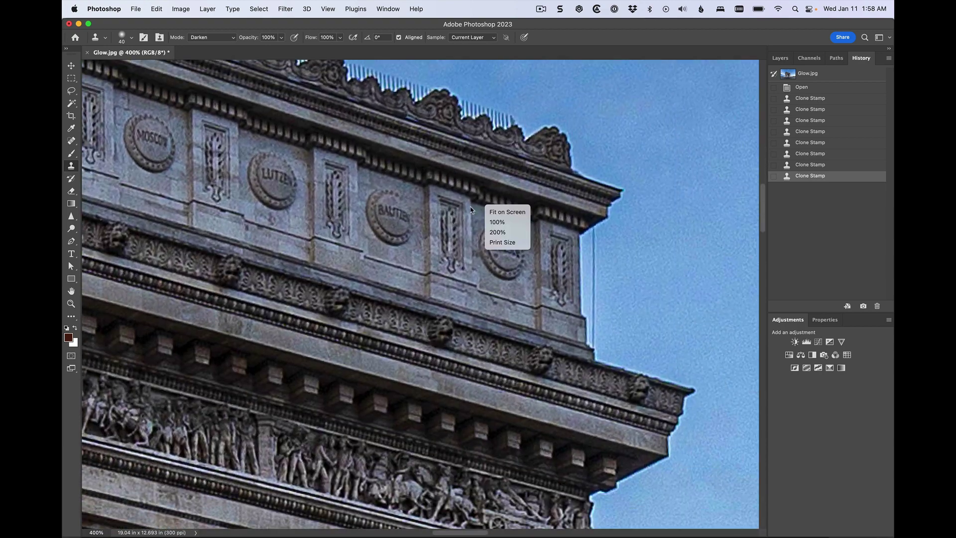
click(363, 221)
click(471, 246)
mouse_move(602, 279)
mouse_down()
mouse_move(470, 256)
mouse_move(484, 172)
mouse_move(470, 111)
mouse_up()
drag(614, 284, 589, 338)
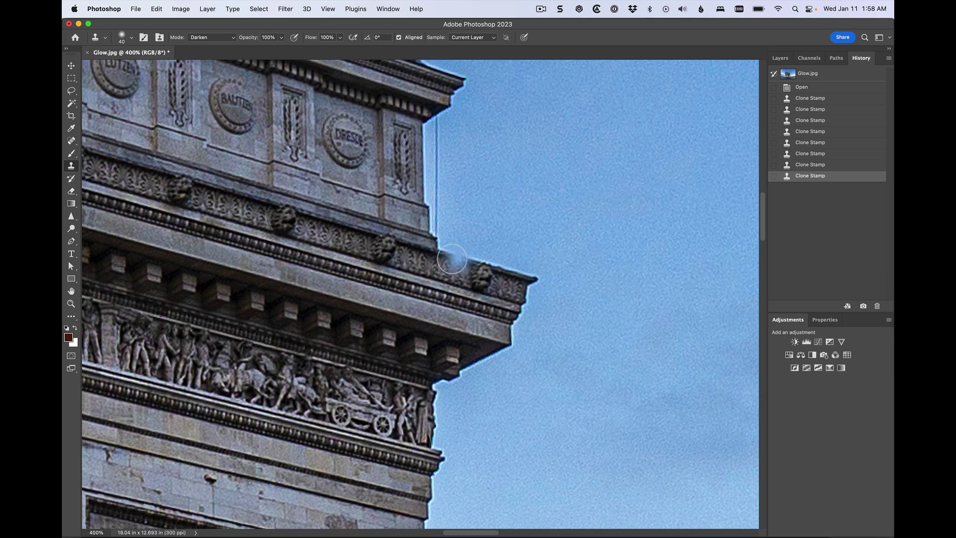
click(218, 38)
click(218, 25)
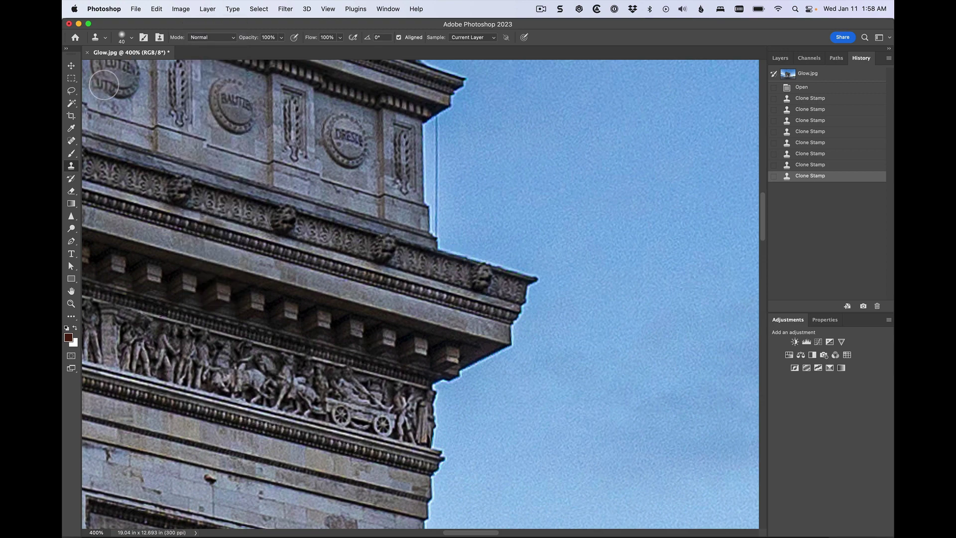
Select the sky area bordering the arch's right cornice and wall with the Quick Selection tool.
click(72, 104)
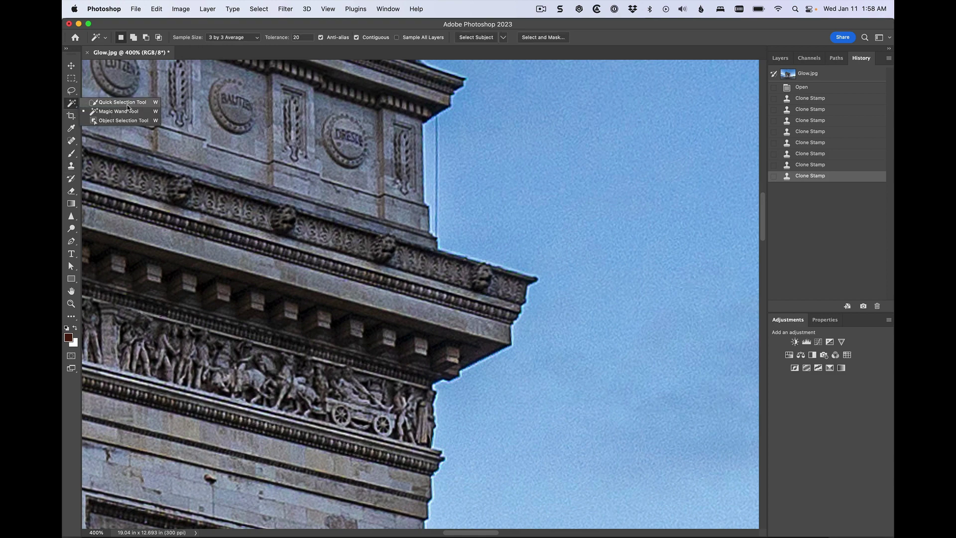
drag(128, 108, 127, 102)
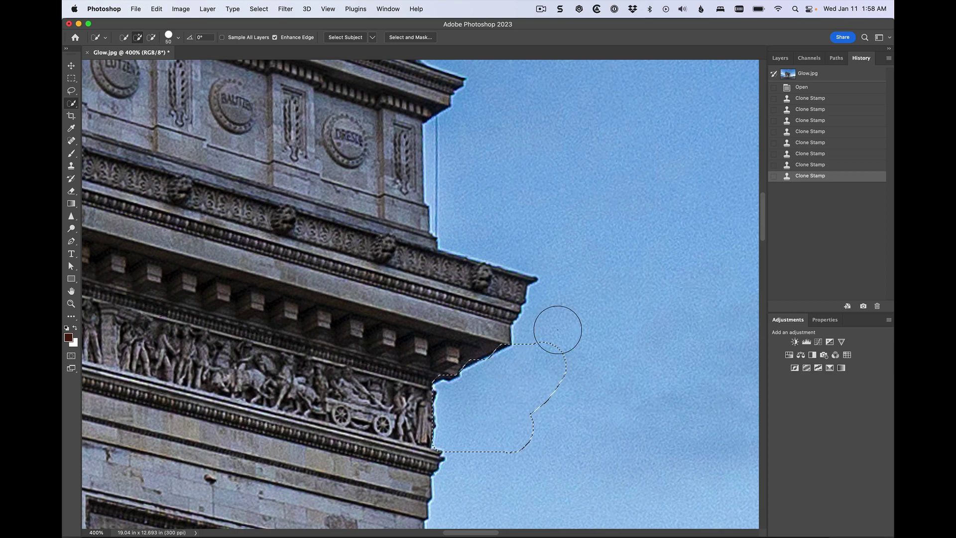
drag(480, 165, 493, 175)
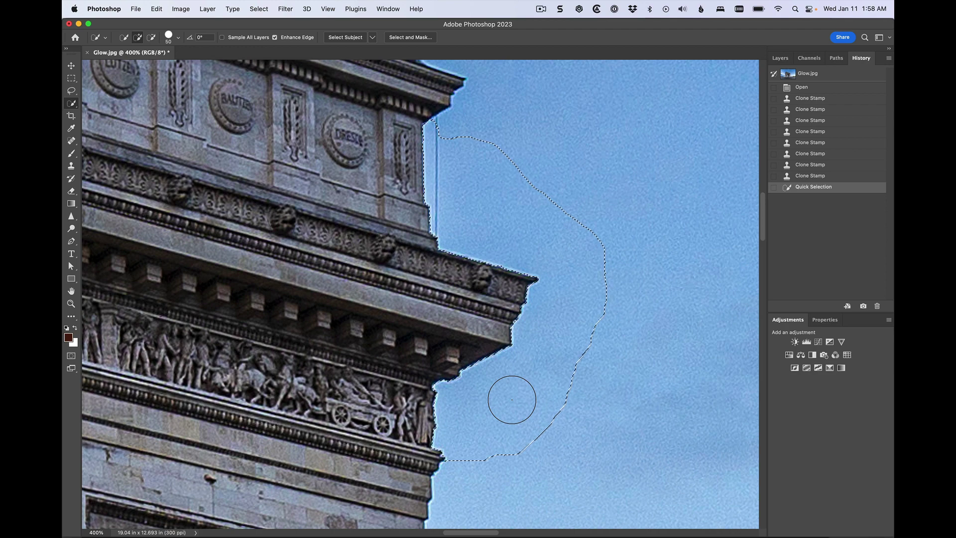
Clone sampled sky inside the selection along the right cornice with the Clone Stamp, and undo the last dab.
click(71, 166)
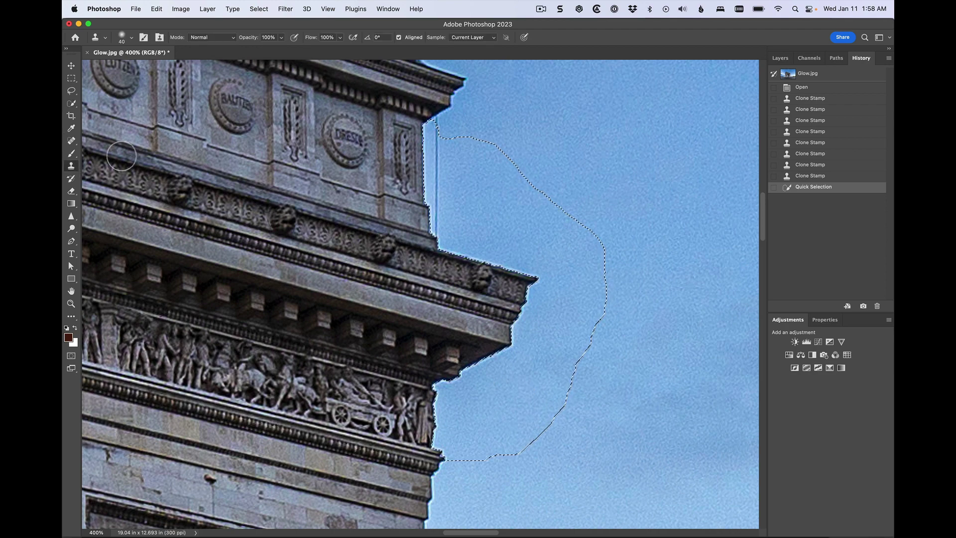
alt+click(649, 204)
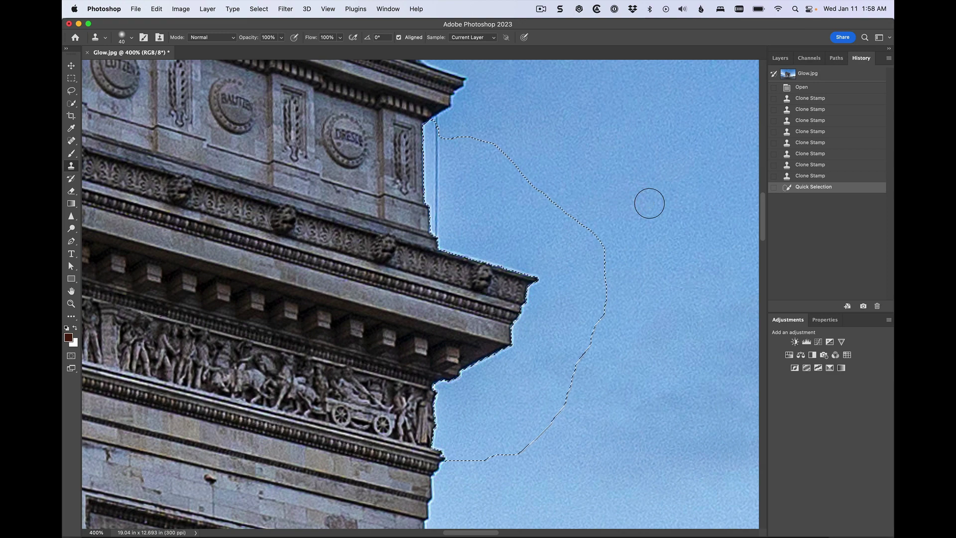
mouse_move(361, 188)
mouse_down()
mouse_move(334, 156)
mouse_move(346, 189)
mouse_up()
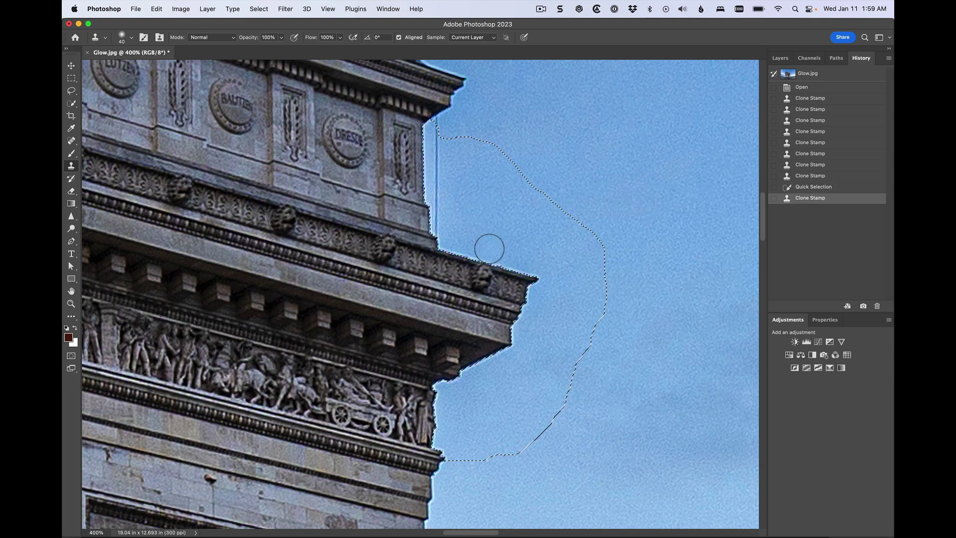
click(546, 268)
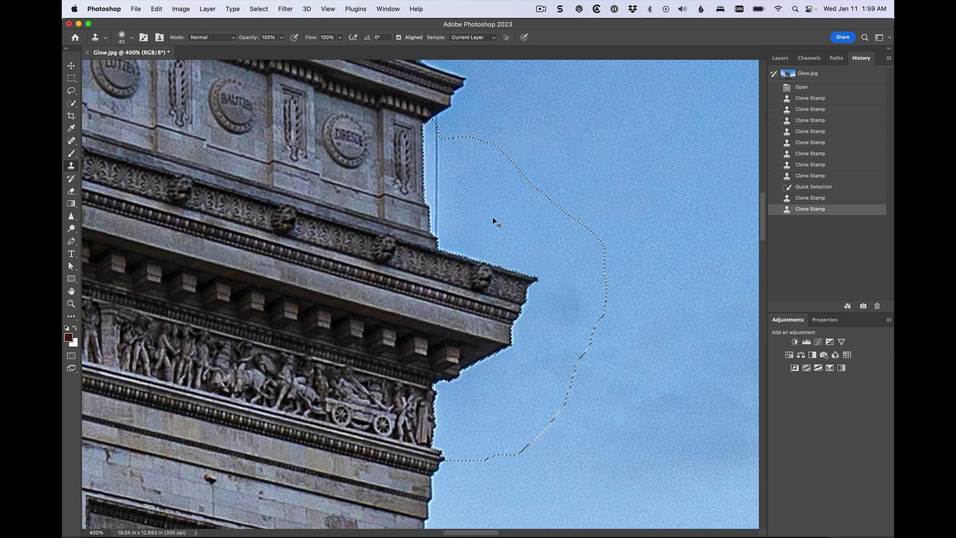
key(super+z)
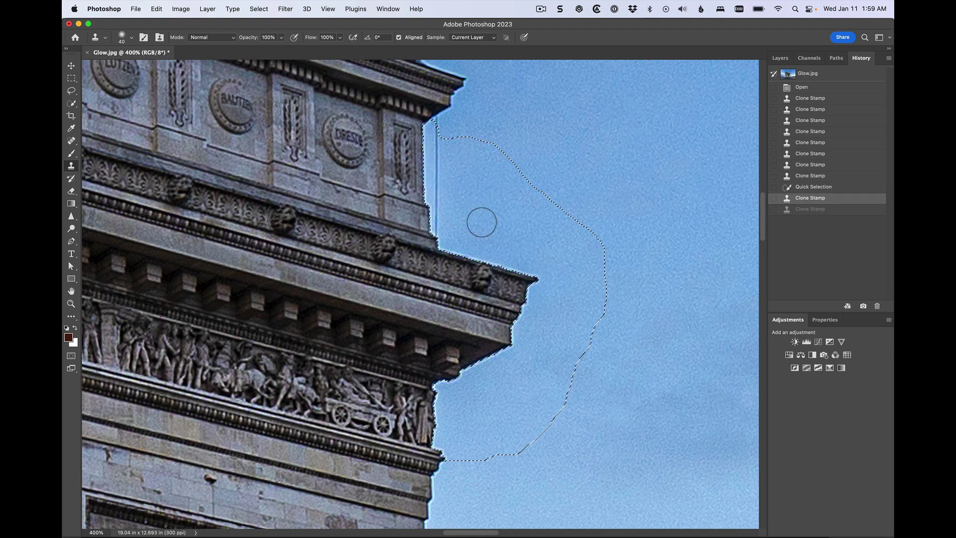
alt+click(481, 221)
drag(446, 229, 447, 220)
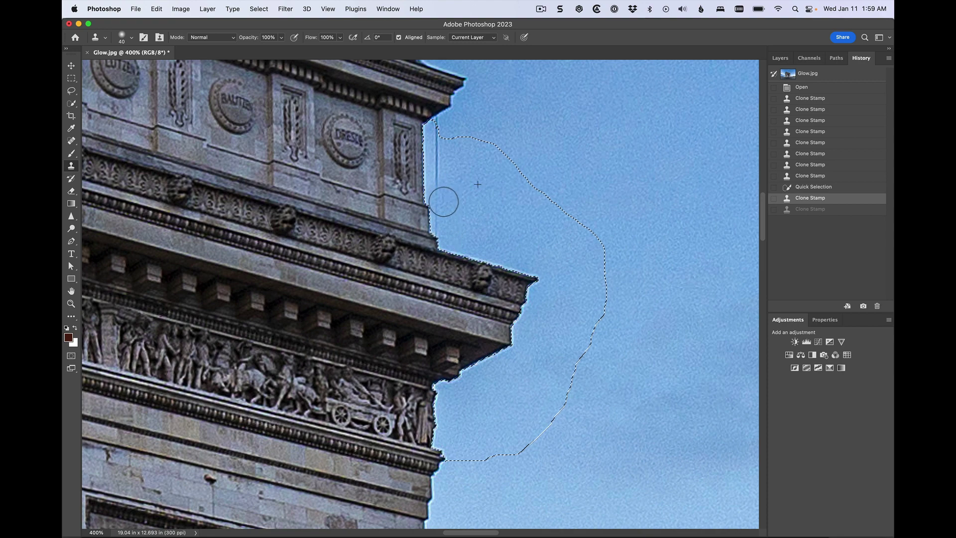
drag(440, 161, 439, 141)
key(super+z)
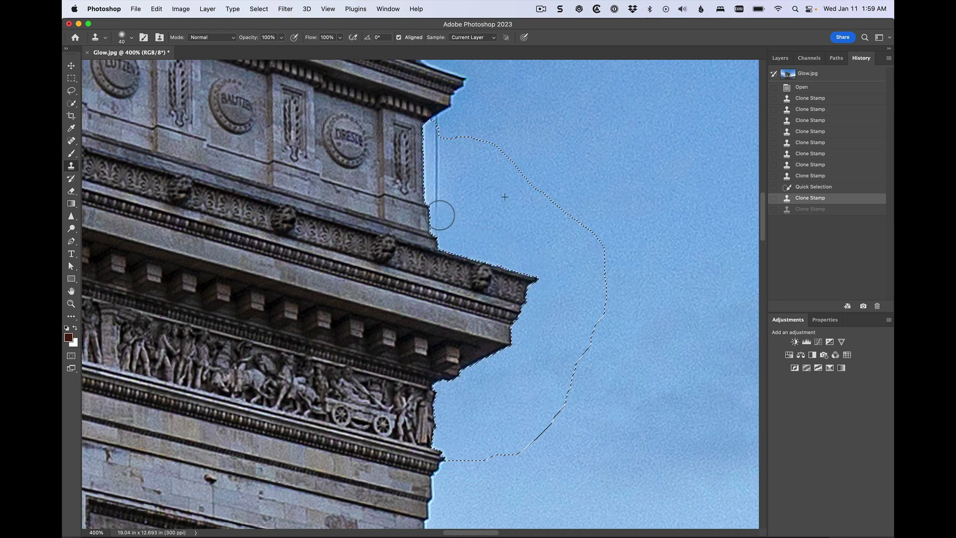
Clone sky over the vertical wire and the halo around the right cornice inside the selection, then deselect.
drag(433, 172, 434, 174)
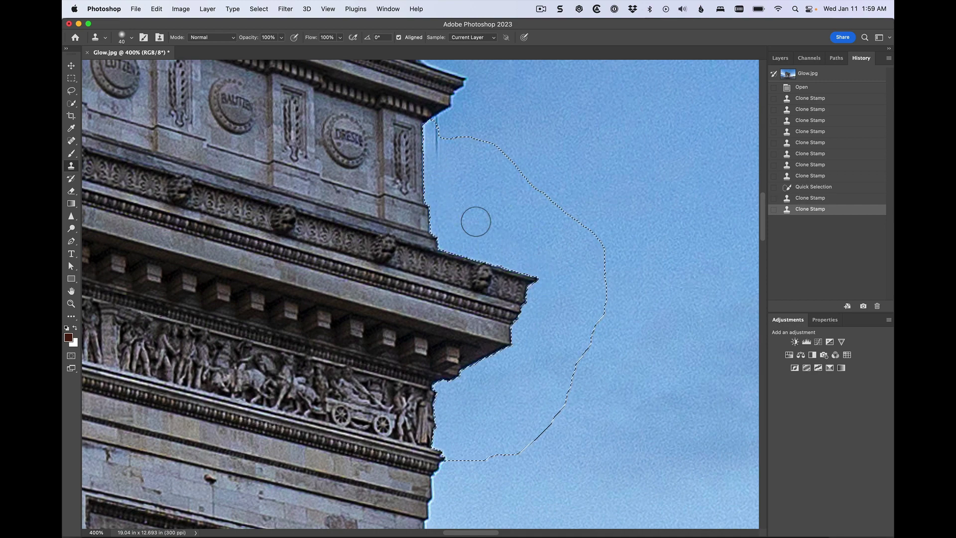
drag(434, 134, 447, 192)
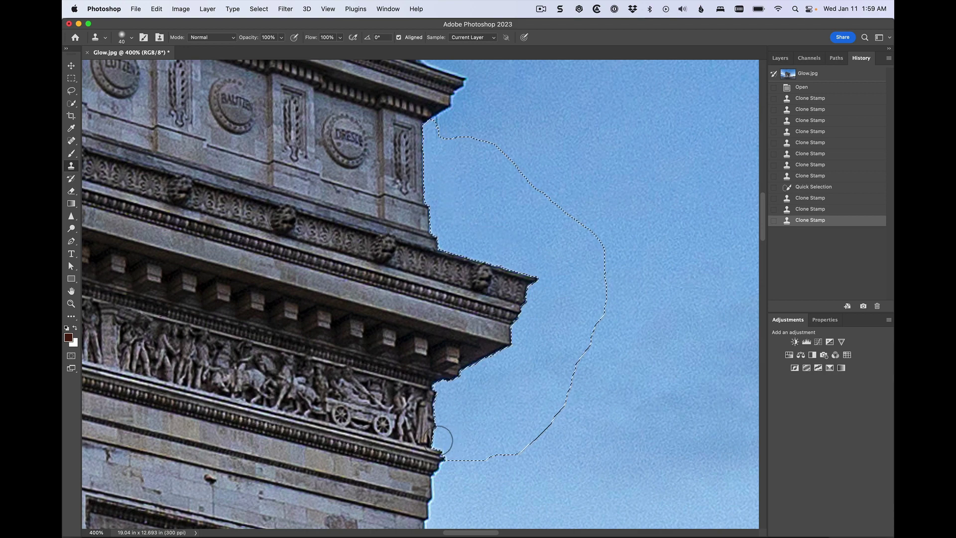
drag(477, 375, 531, 330)
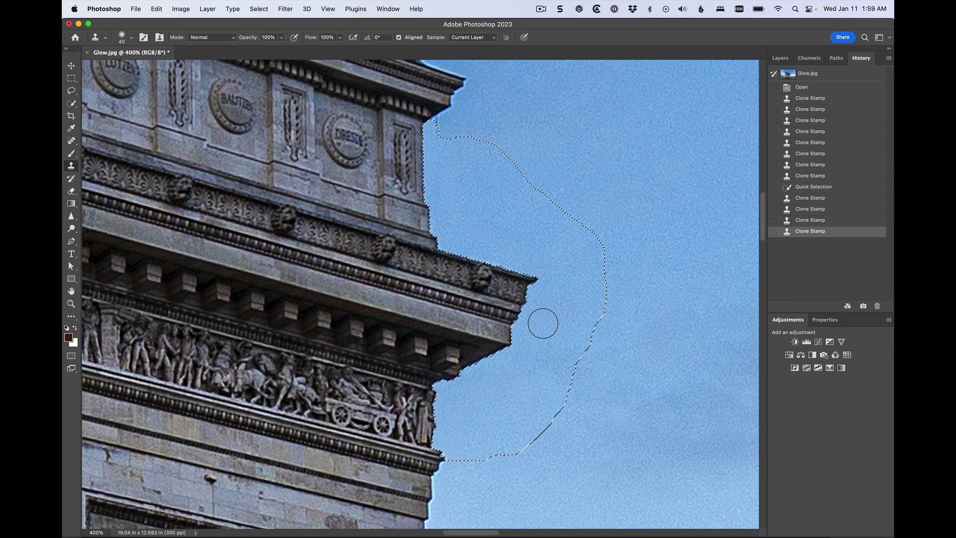
key(super+d)
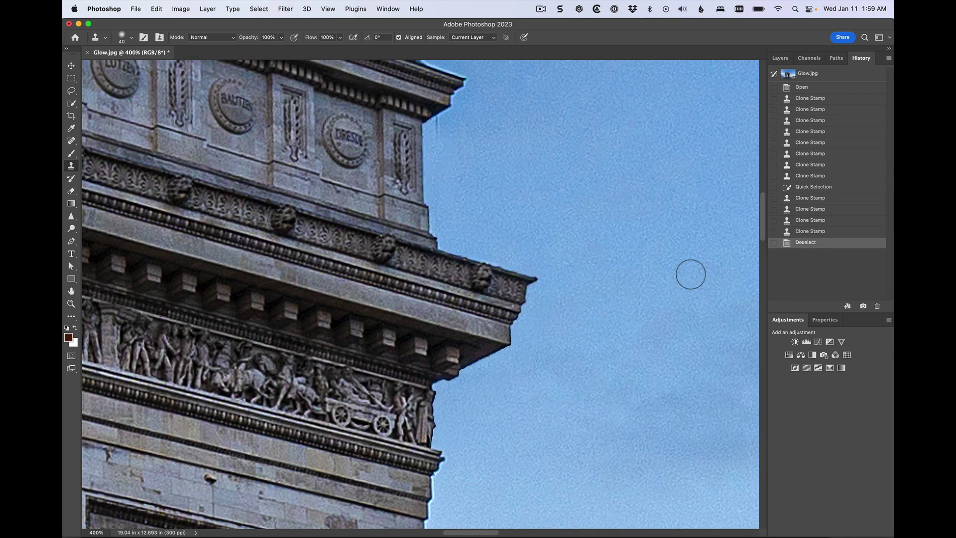
Compare the right cornice before and after retouching by stepping through the history states, ending at the Deselect state.
click(829, 187)
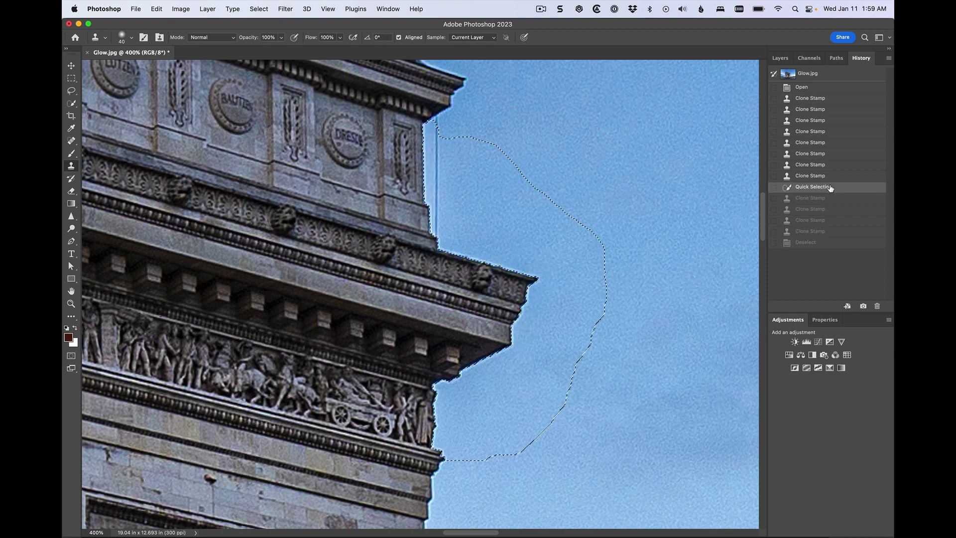
click(828, 198)
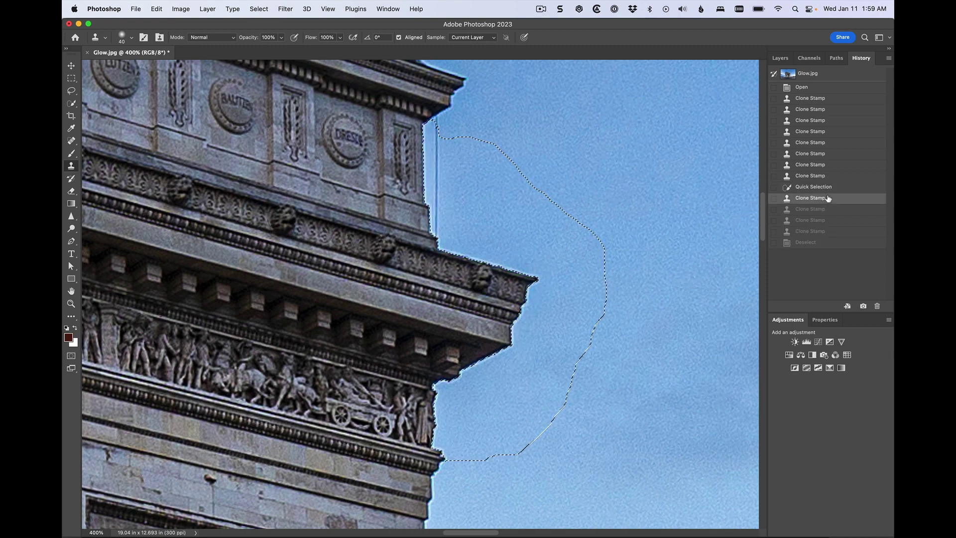
click(827, 209)
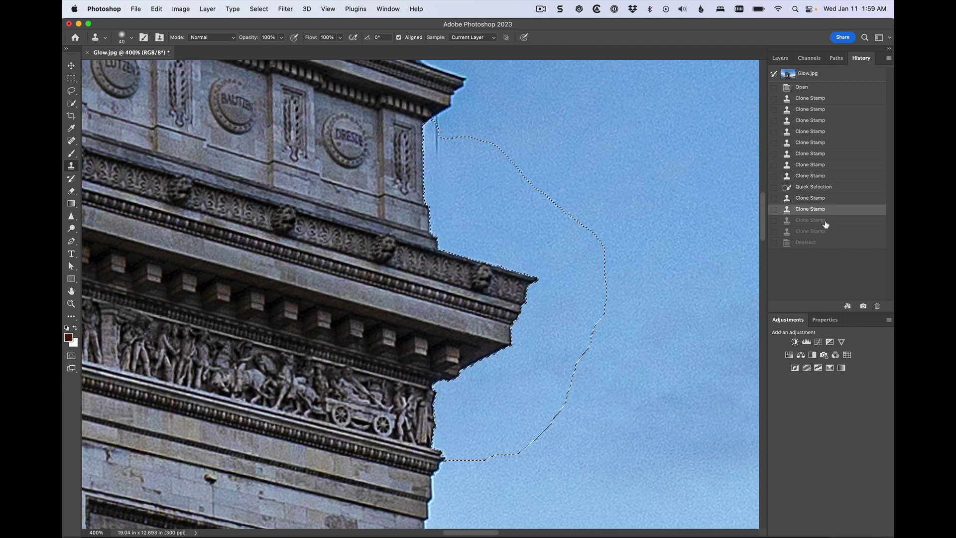
click(825, 221)
click(824, 231)
click(822, 243)
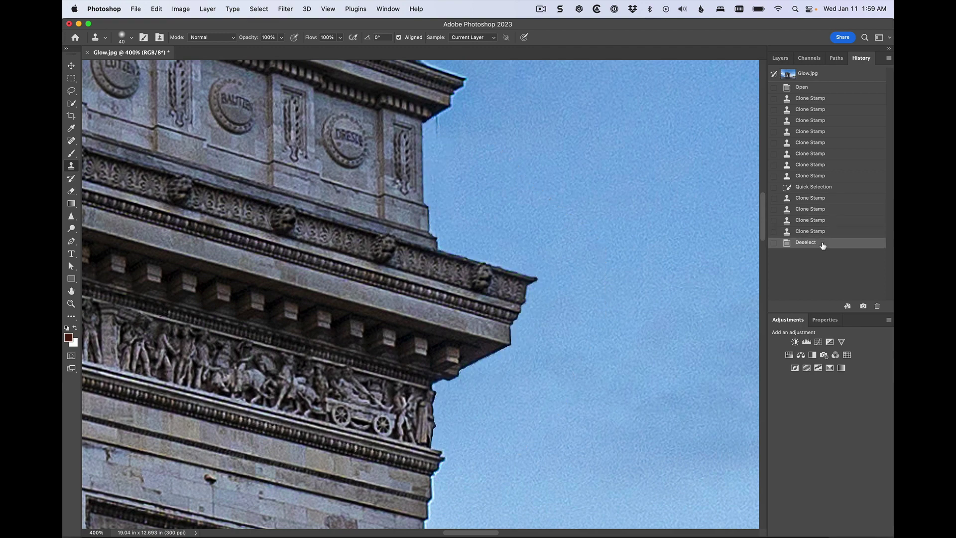
click(824, 178)
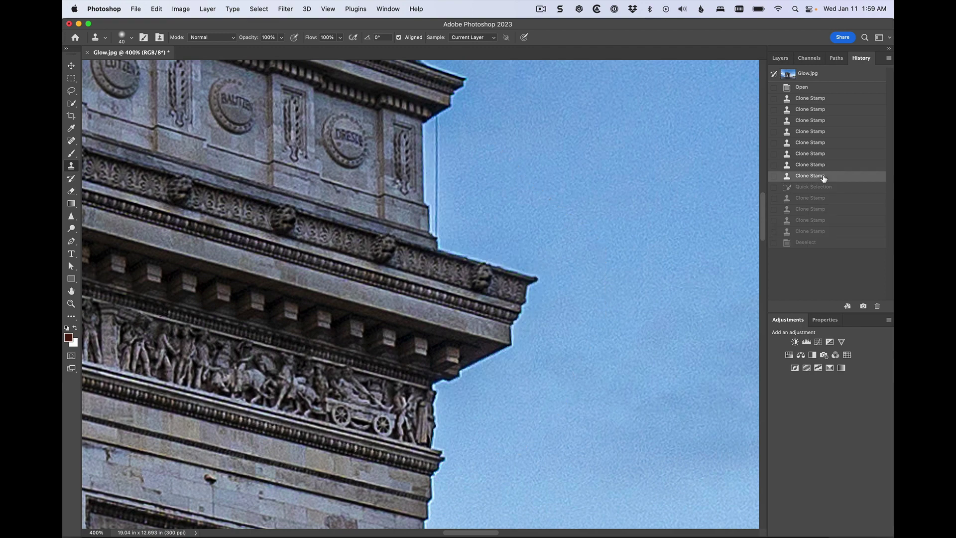
click(820, 243)
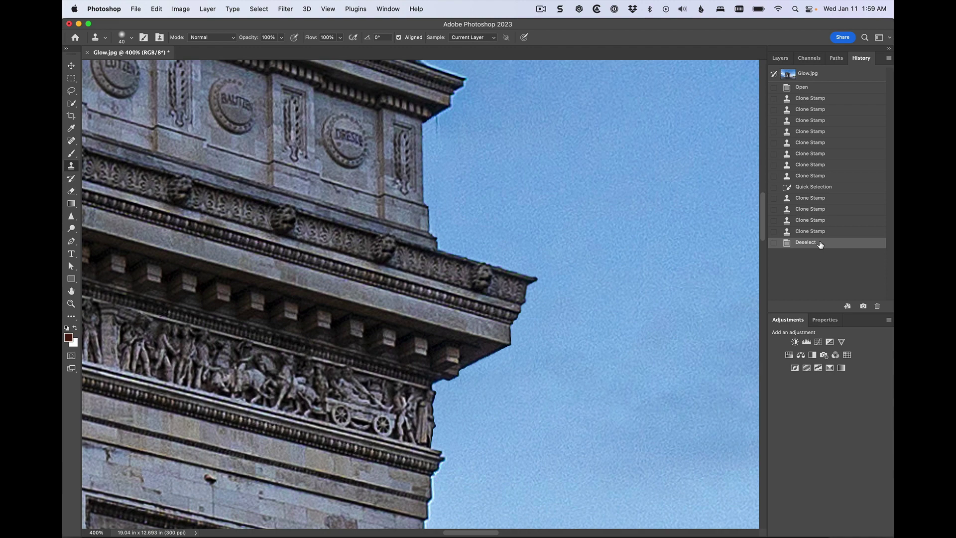